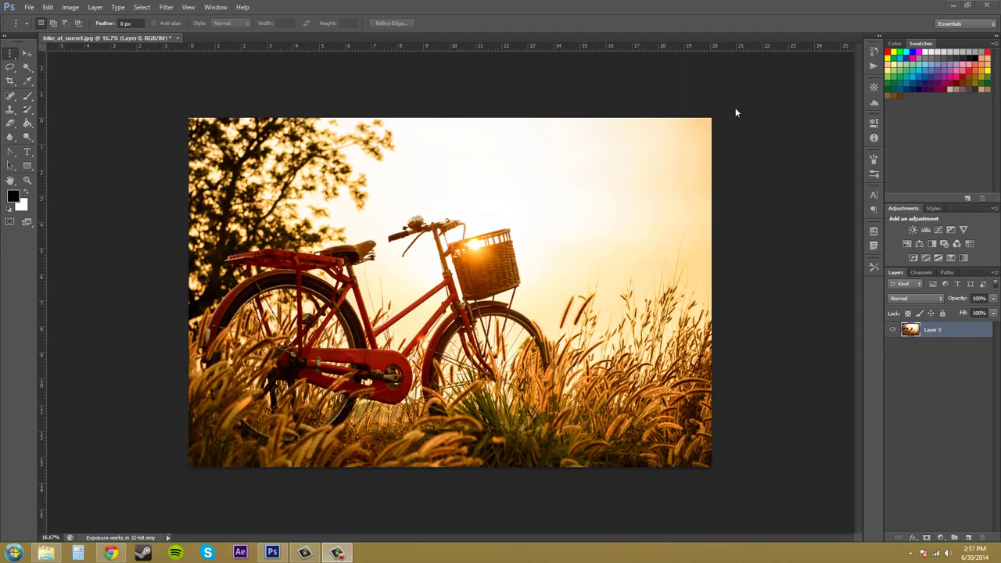
# - Show the Marquee tool flyout with its single-row and single-column variants
pyautogui.rightClick(12, 58)
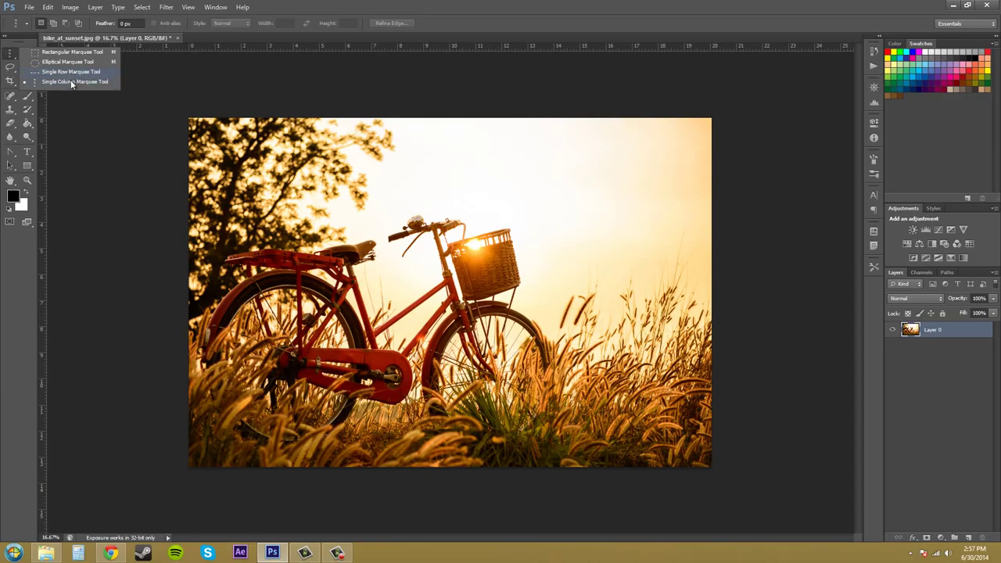
# - Make a one-pixel single-column selection through the photo beside the bicycle basket
pyautogui.click(72, 81)
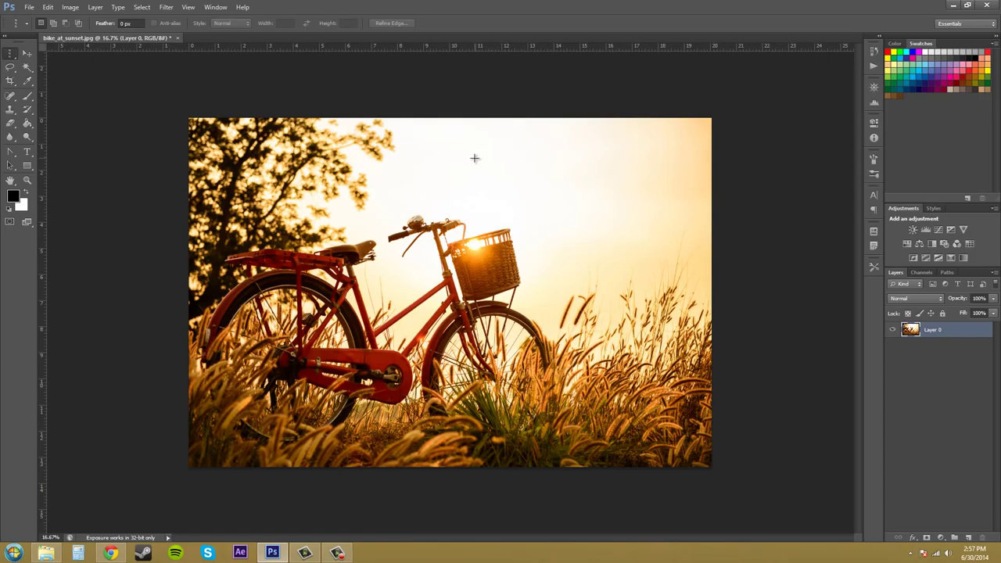
pyautogui.click(507, 189)
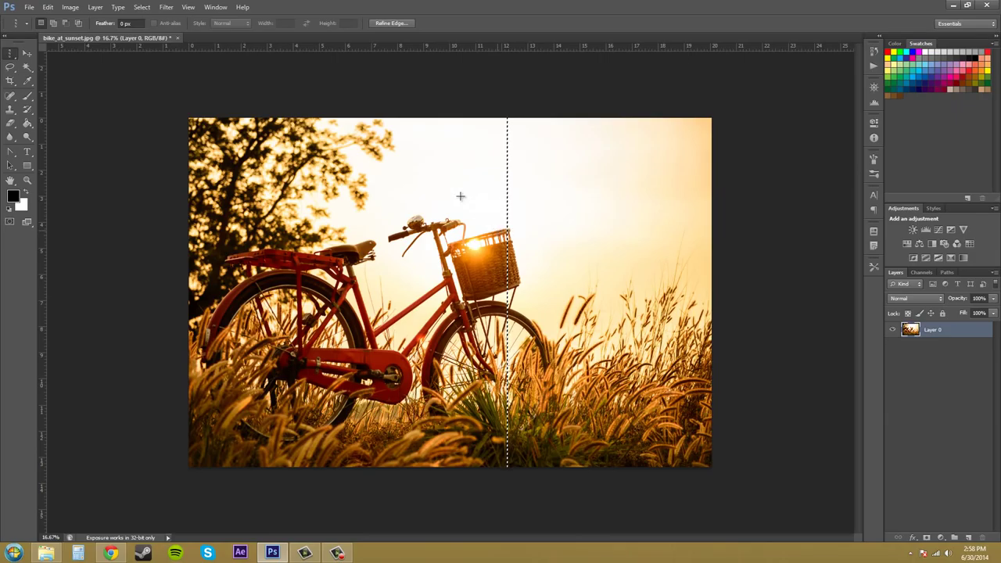
pyautogui.moveTo(330, 47); pyautogui.dragTo(349, 197)
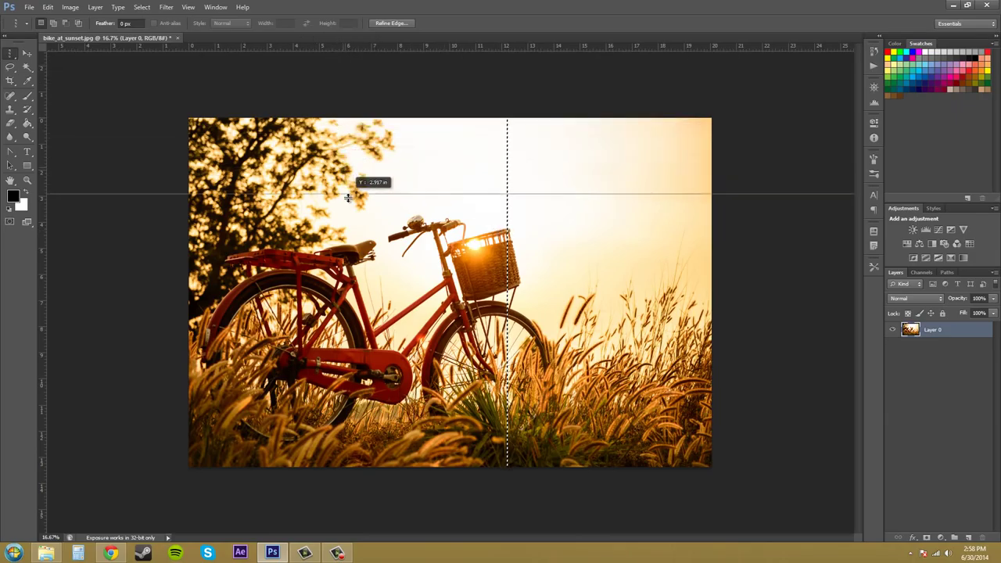
pyautogui.moveTo(43, 273); pyautogui.dragTo(285, 266)
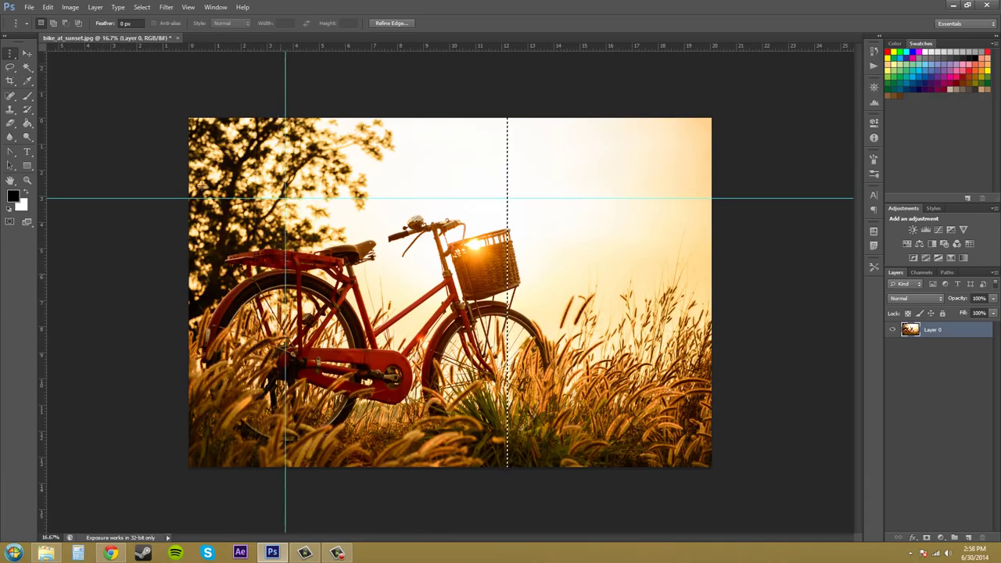
pyautogui.click(27, 53)
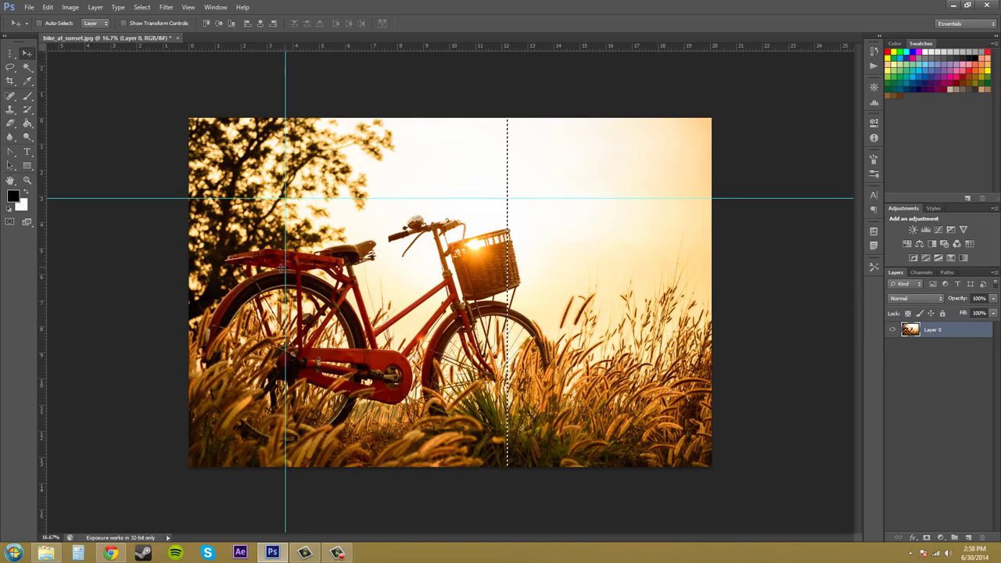
pyautogui.moveTo(285, 268); pyautogui.dragTo(43, 267)
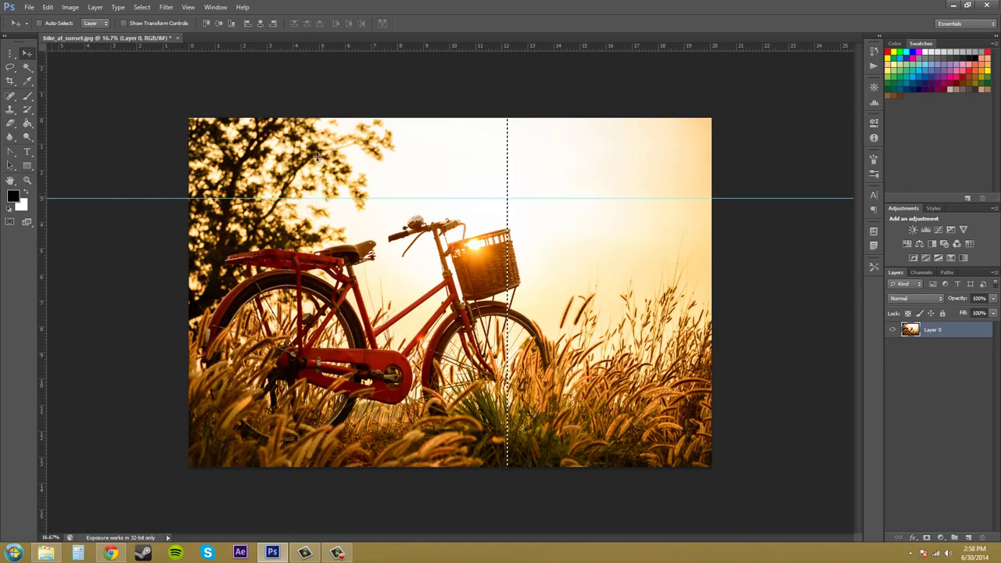
pyautogui.moveTo(327, 201); pyautogui.dragTo(344, 58)
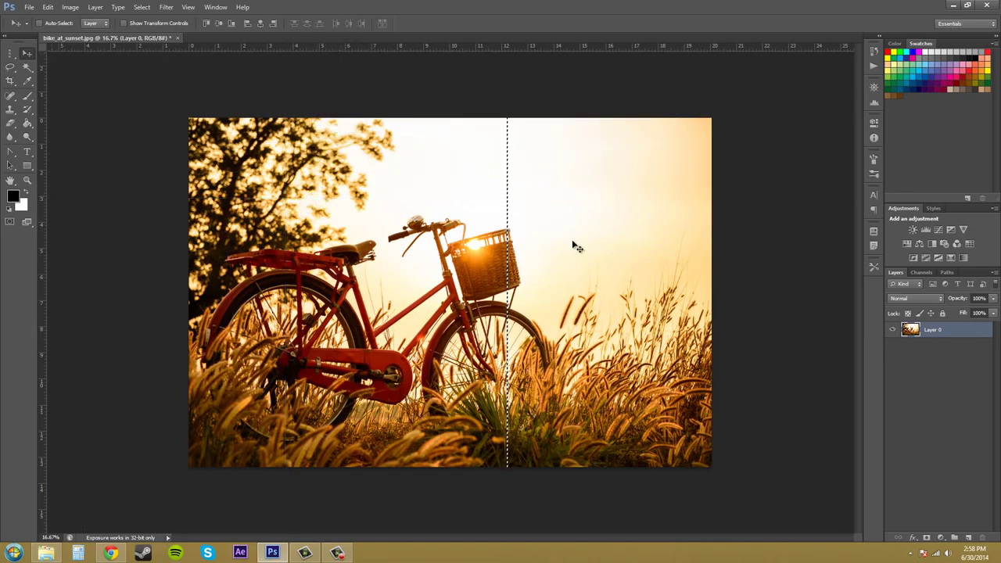
pyautogui.click(12, 53)
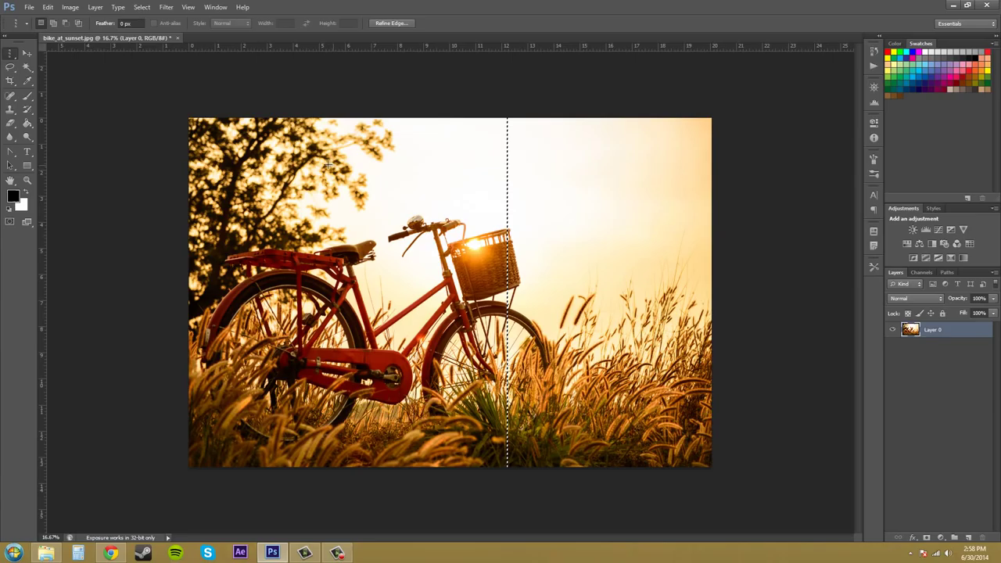
# - Set the foreground colour to cyan #00eaff and restore New Selection mode
pyautogui.press('i')
pyautogui.click(14, 196)
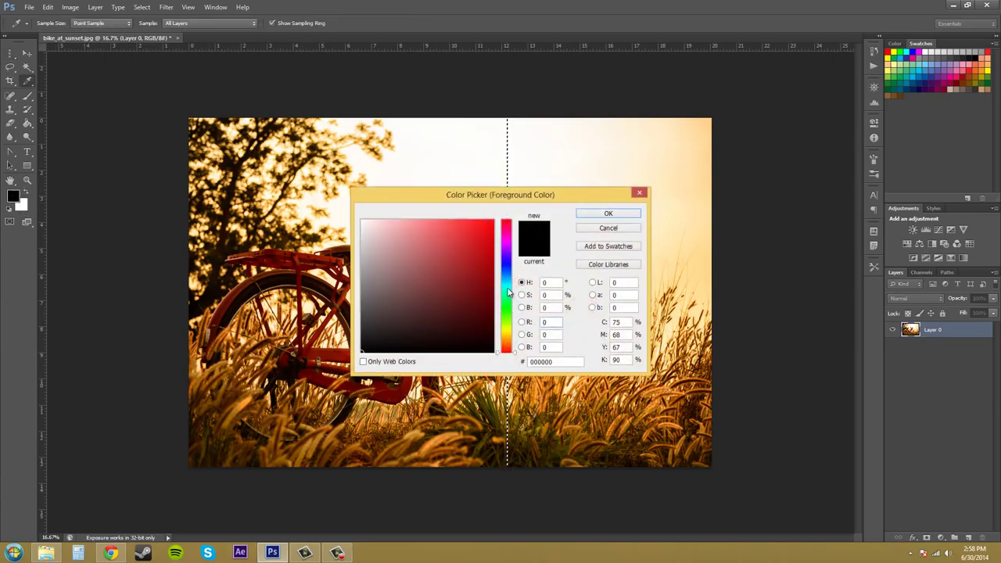
pyautogui.moveTo(507, 291); pyautogui.dragTo(507, 288)
pyautogui.moveTo(480, 236); pyautogui.dragTo(492, 219)
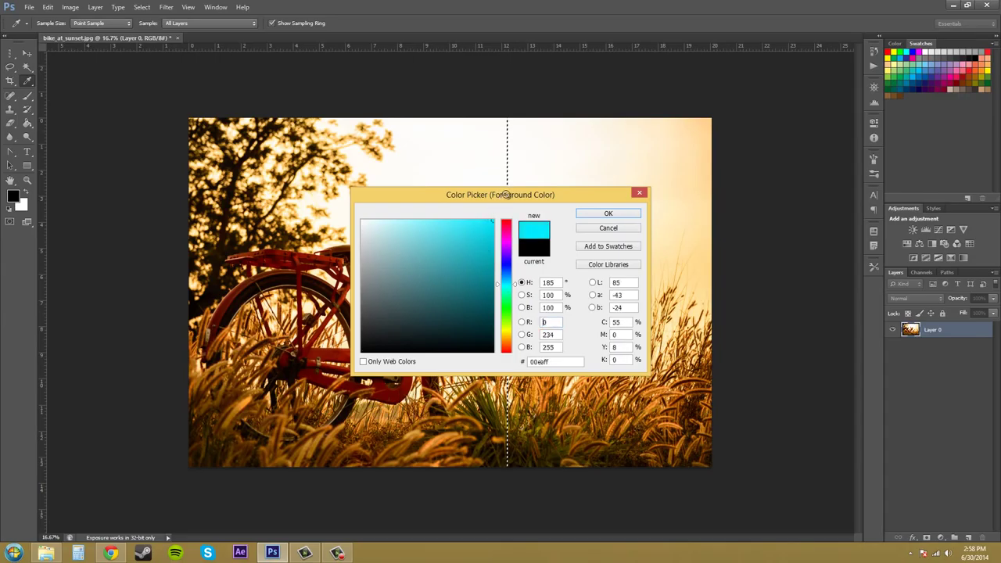
pyautogui.click(608, 215)
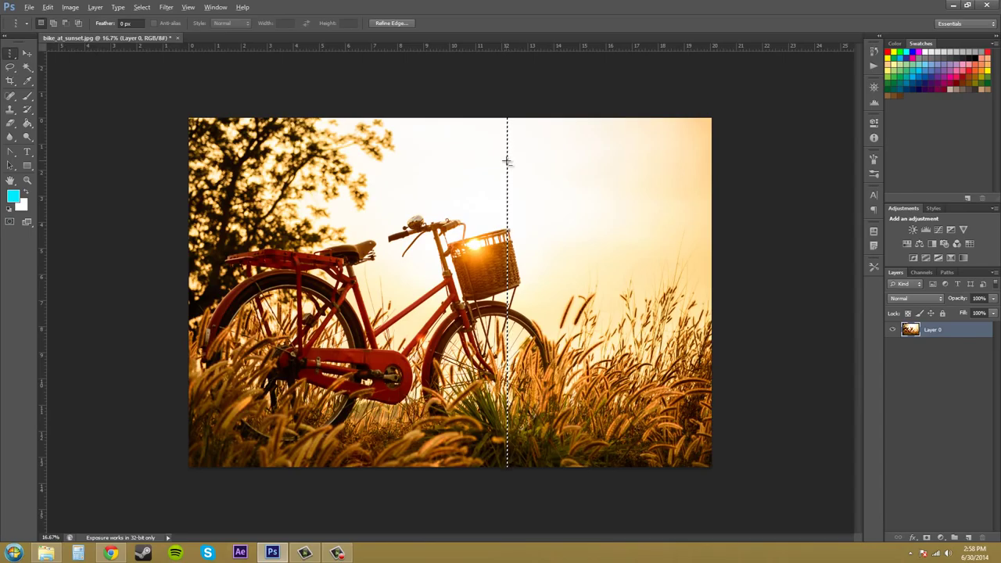
pyautogui.press('alt')
# - Step back one history state and add an empty Layer 1 above the photo
pyautogui.click(47, 8)
pyautogui.click(63, 38)
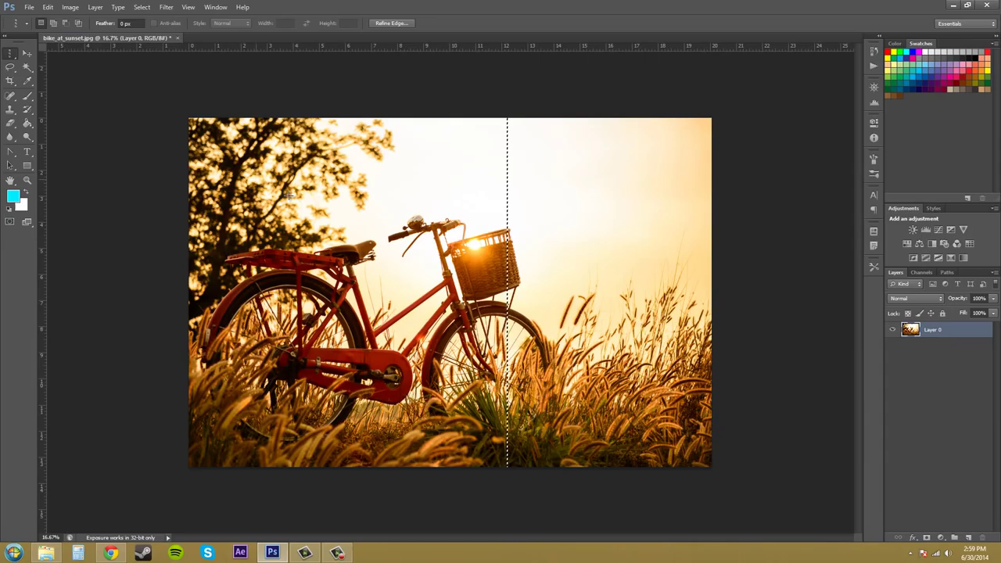
pyautogui.click(48, 7)
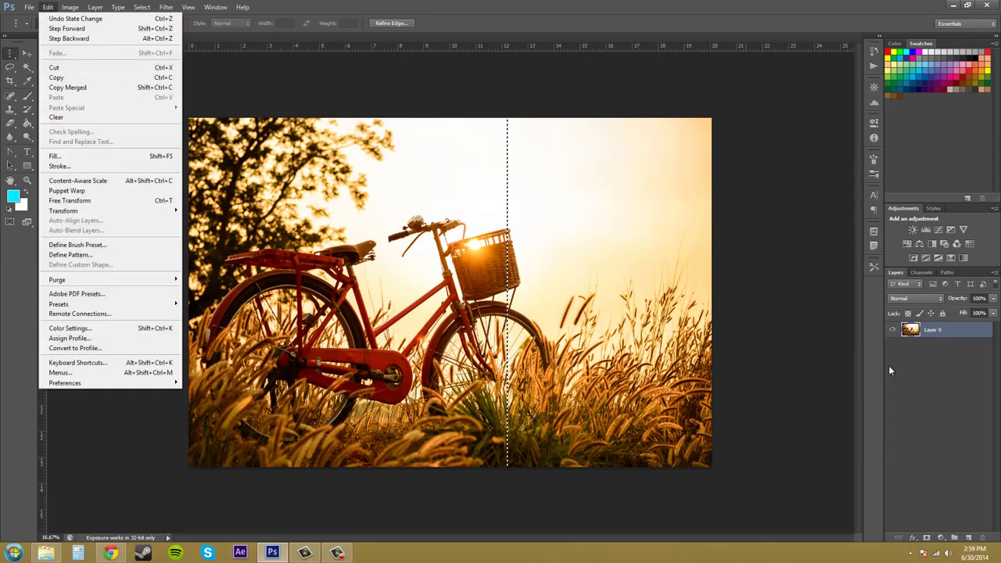
pyautogui.click(931, 423)
pyautogui.click(968, 538)
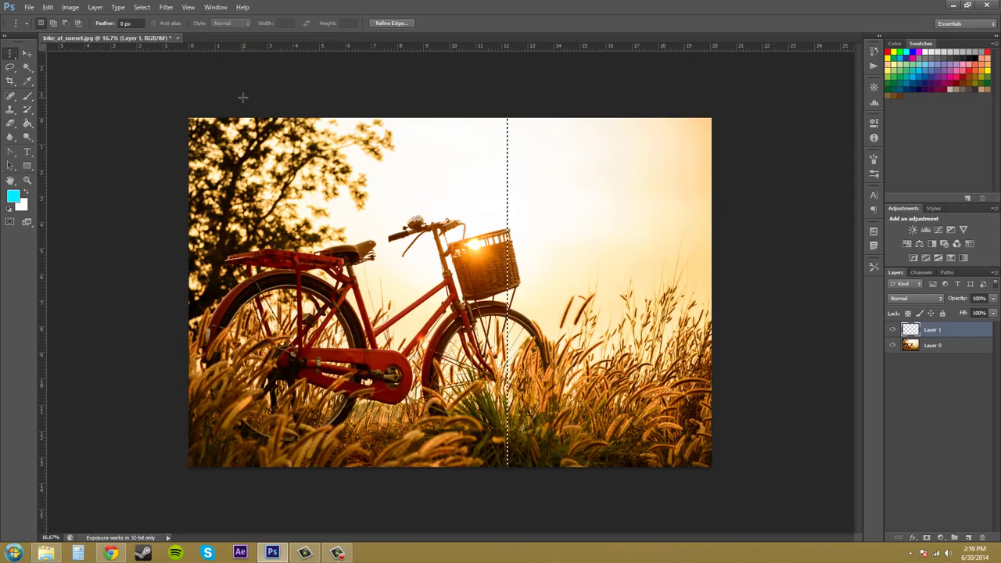
# - Deselect the column, then zoom in and out on the faint line, ending at 25%
pyautogui.click(141, 7)
pyautogui.click(148, 29)
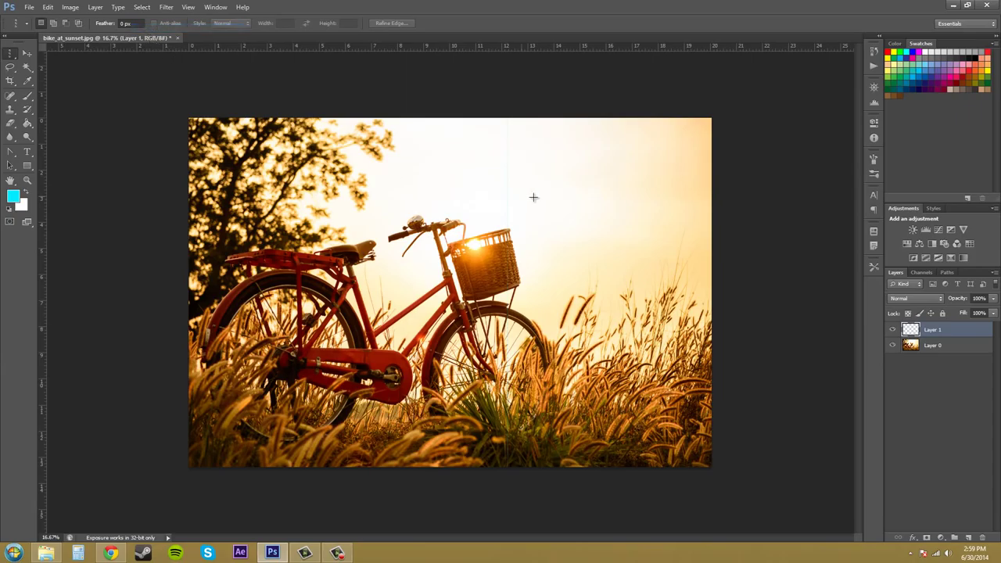
pyautogui.click(27, 179)
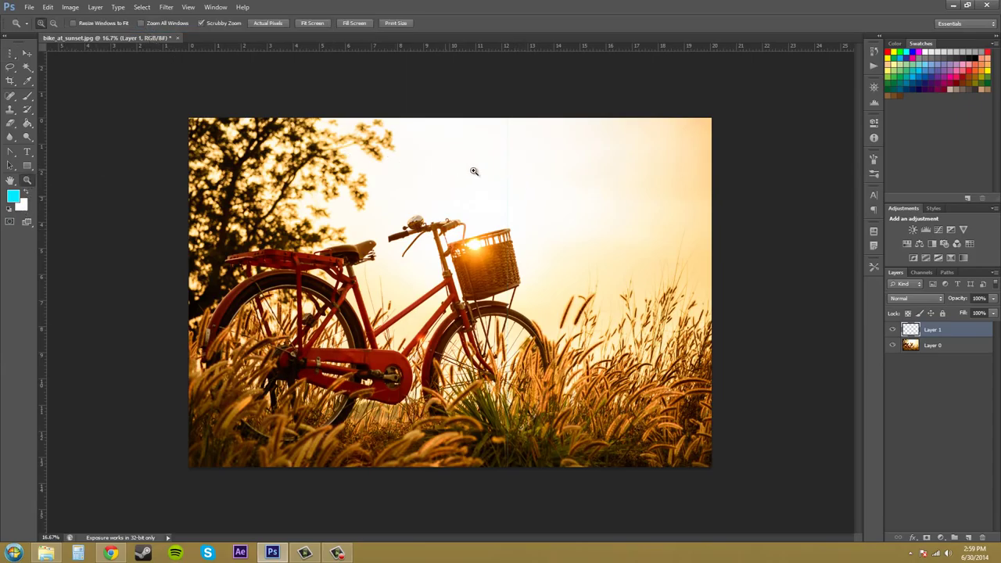
pyautogui.click(509, 169)
pyautogui.click(510, 168)
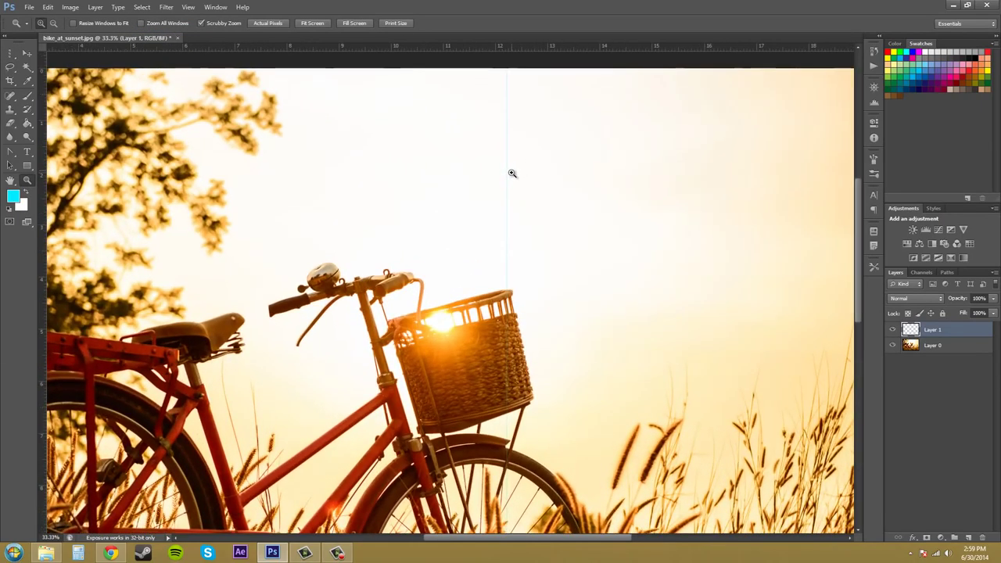
pyautogui.keyDown('alt'); pyautogui.click(513, 239); pyautogui.keyUp('alt')
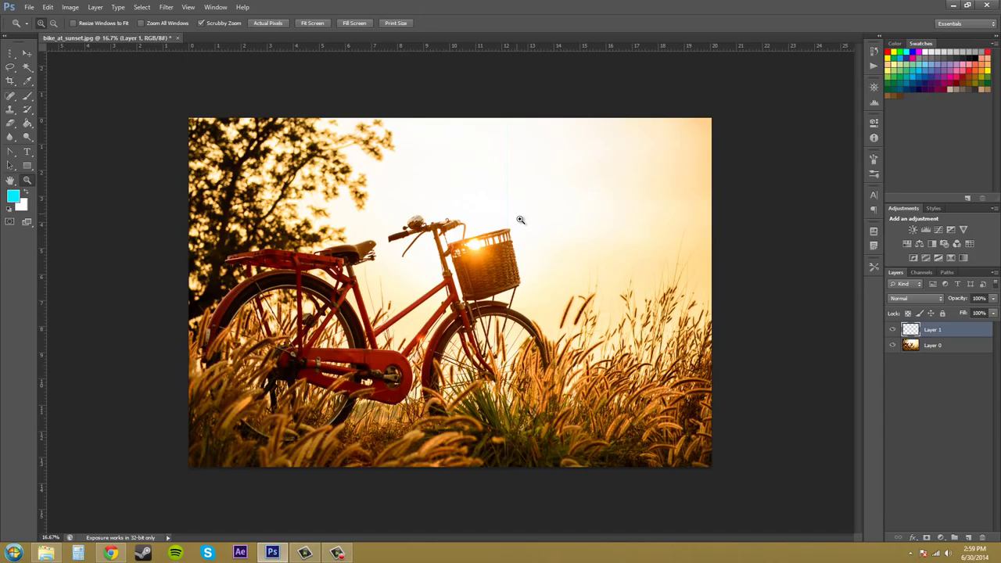
pyautogui.click(528, 217)
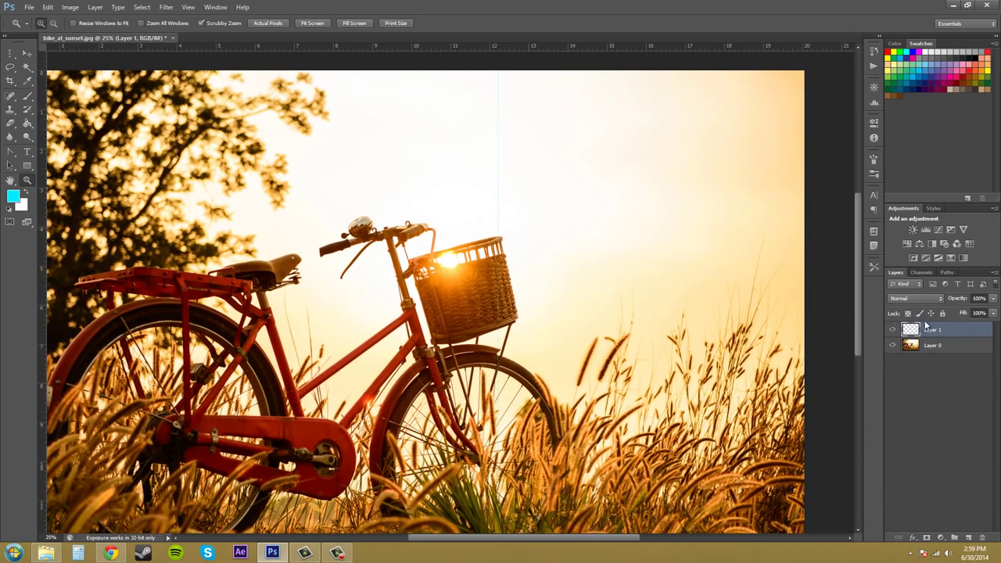
# - Rotate Layer 1's line by 45° and apply the transformation
pyautogui.click(47, 7)
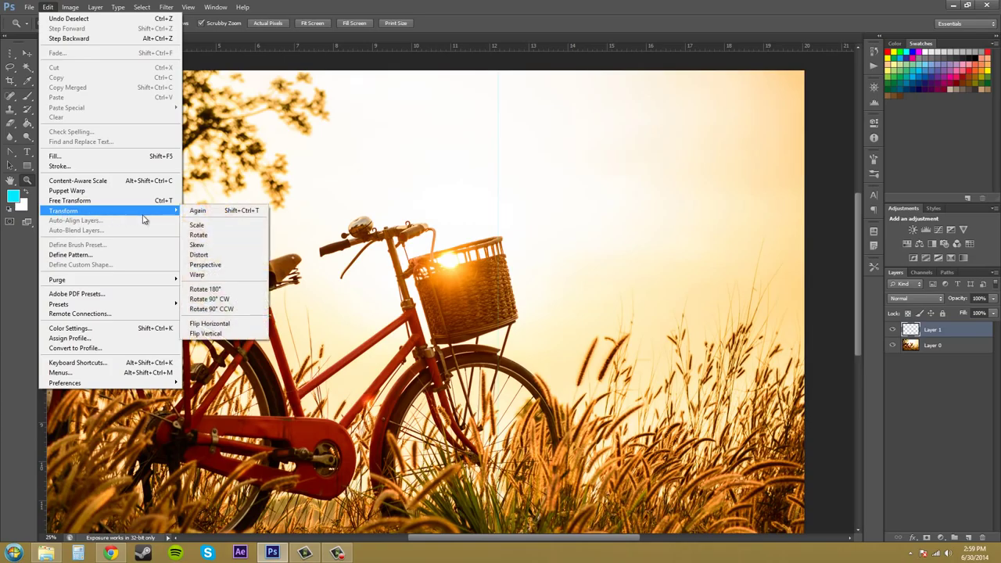
pyautogui.click(209, 235)
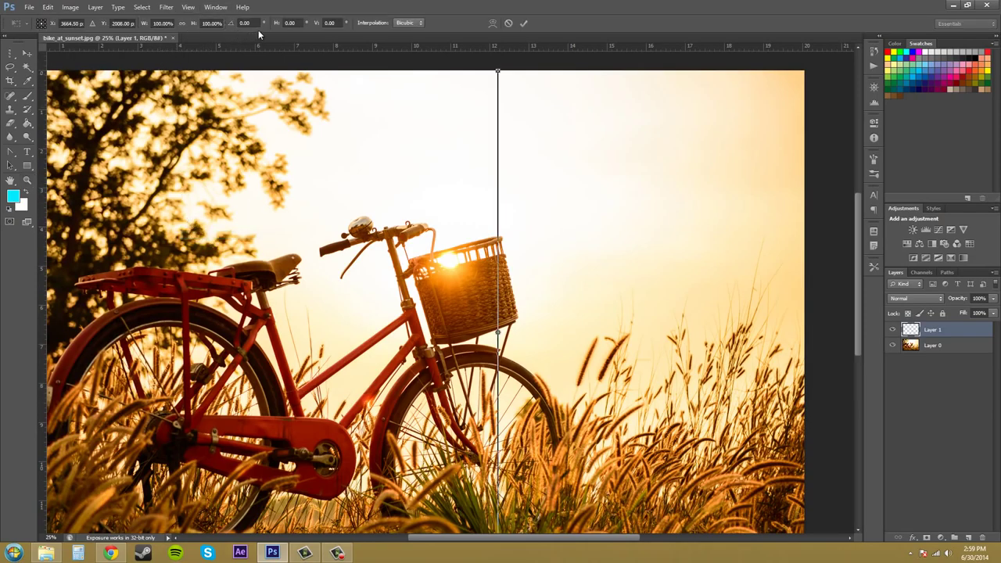
pyautogui.click(230, 24)
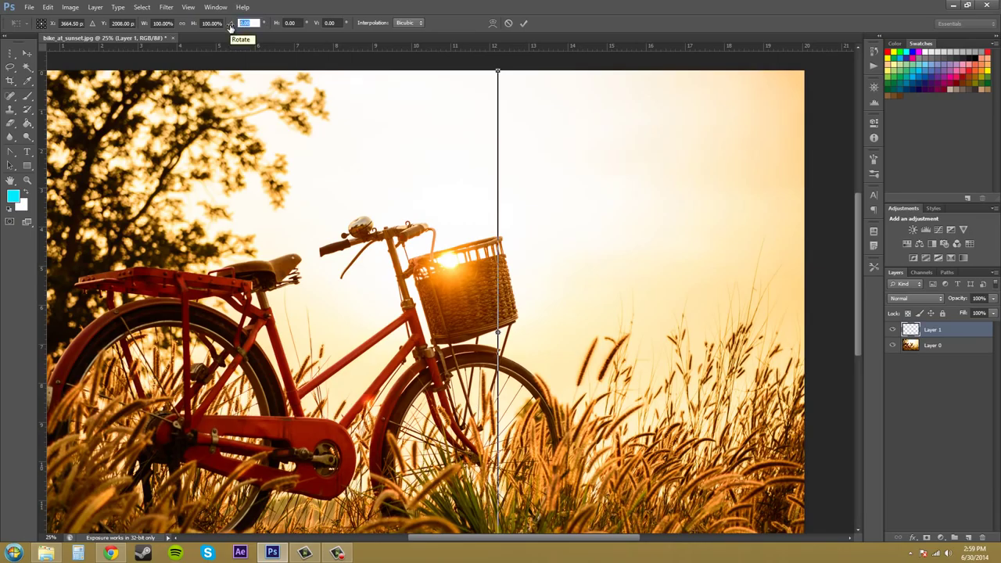
pyautogui.write('45')
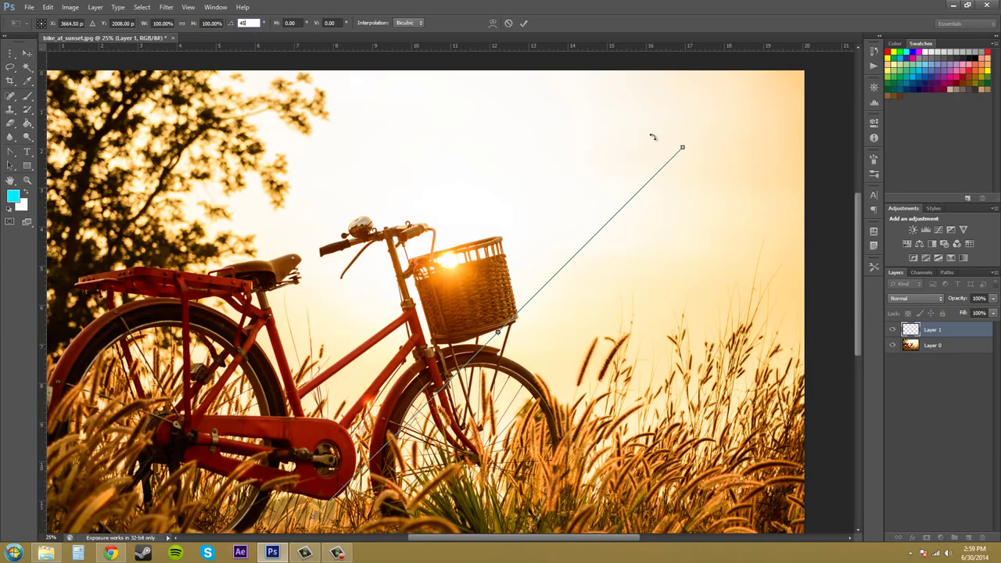
pyautogui.click(31, 53)
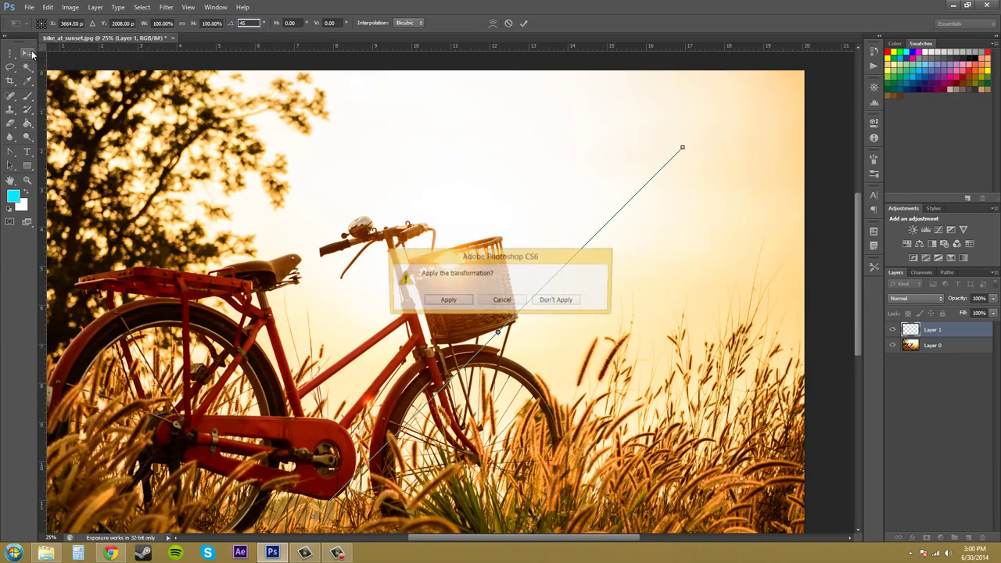
pyautogui.click(447, 301)
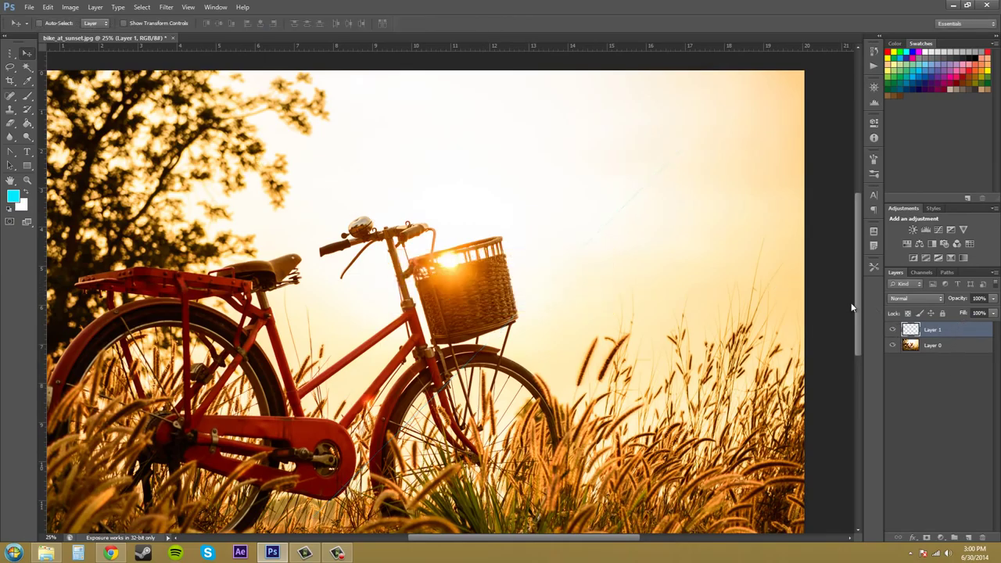
pyautogui.moveTo(748, 244)
pyautogui.mouseDown()
pyautogui.moveTo(763, 223)
pyautogui.moveTo(764, 298)
pyautogui.moveTo(664, 226)
pyautogui.moveTo(563, 193)
pyautogui.moveTo(603, 212)
pyautogui.mouseUp()
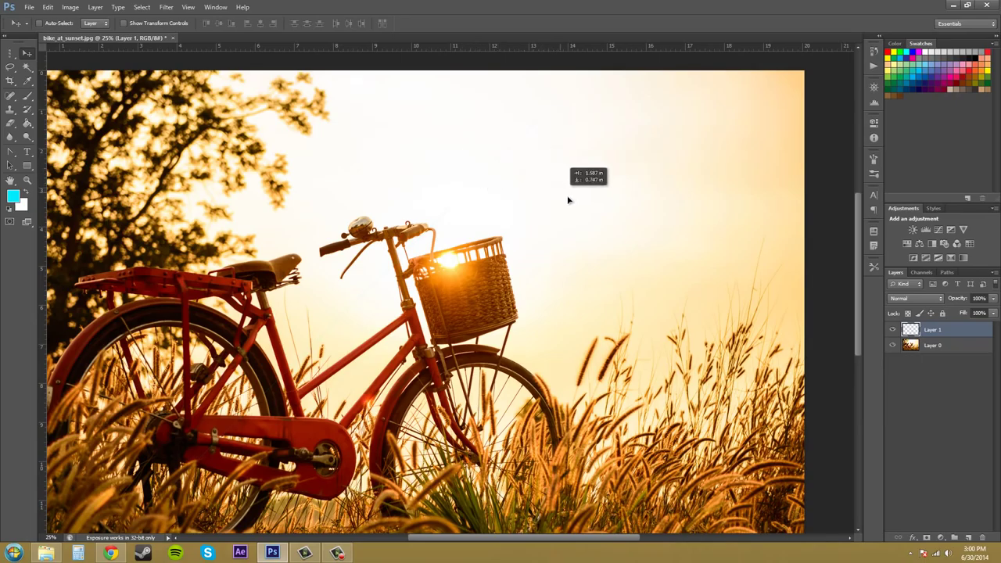
pyautogui.moveTo(568, 200); pyautogui.dragTo(675, 269)
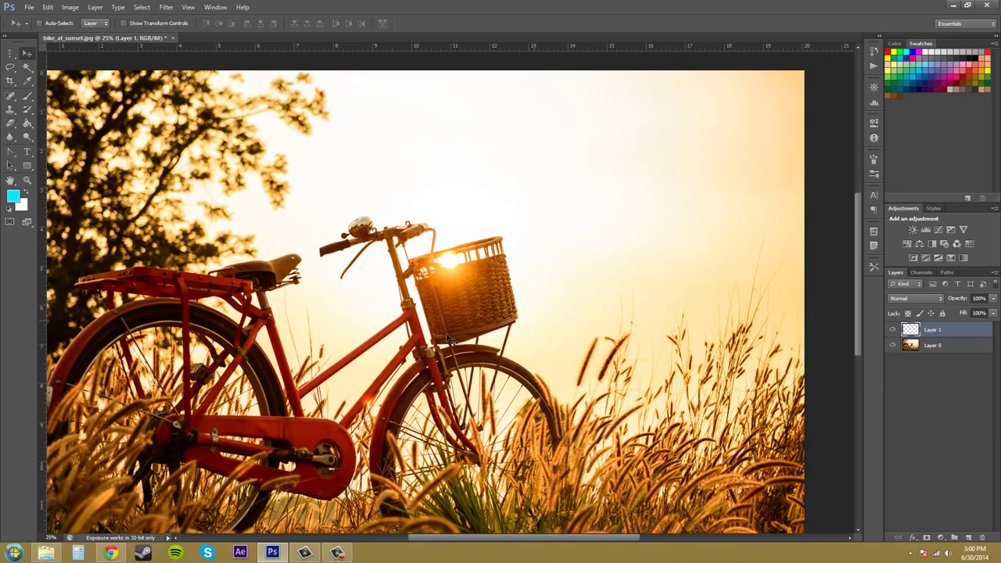
pyautogui.click(12, 57)
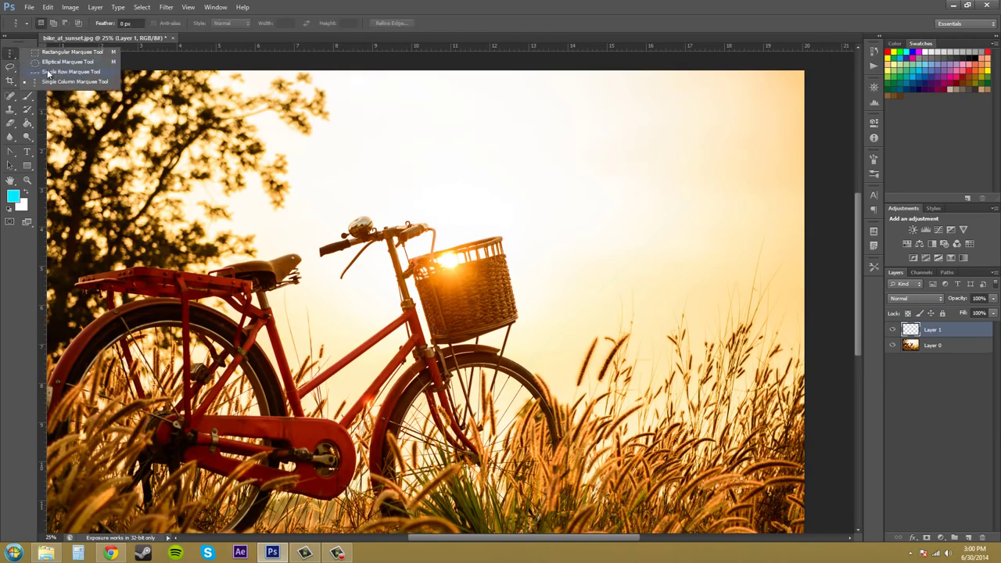
# - Select a one-pixel row across the photo above the handlebars, then return to the Move tool
pyautogui.click(37, 75)
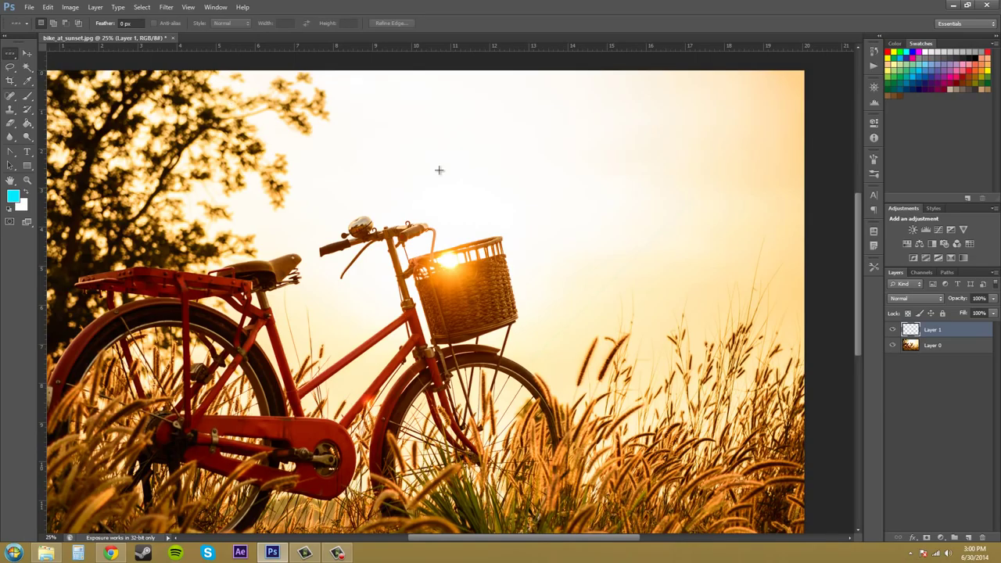
pyautogui.click(512, 167)
pyautogui.click(26, 54)
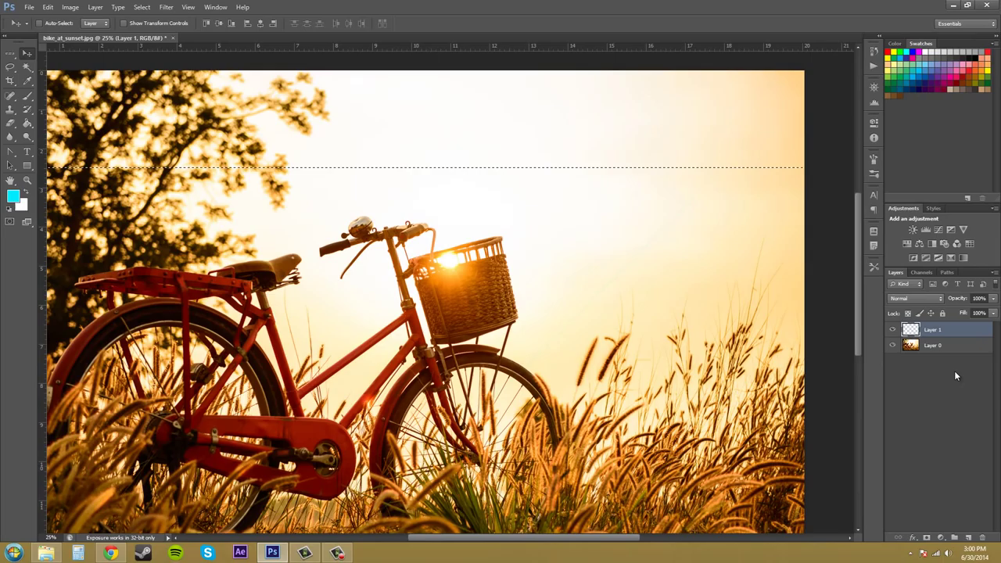